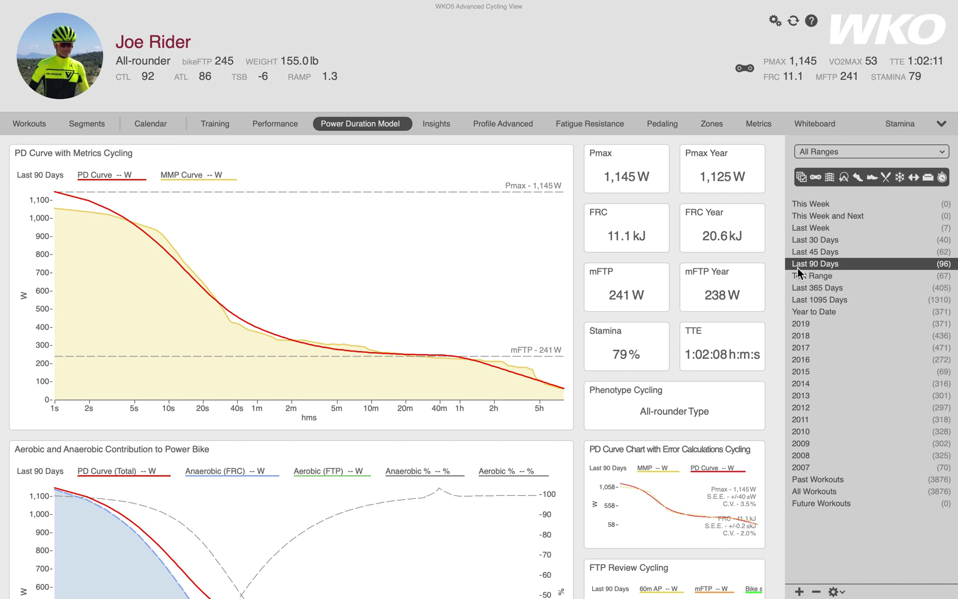
Add 2018 to the compared date ranges, review the charts, then drop it again.
{"action": "left_click", "coordinate": [806, 336], "text": "super"}
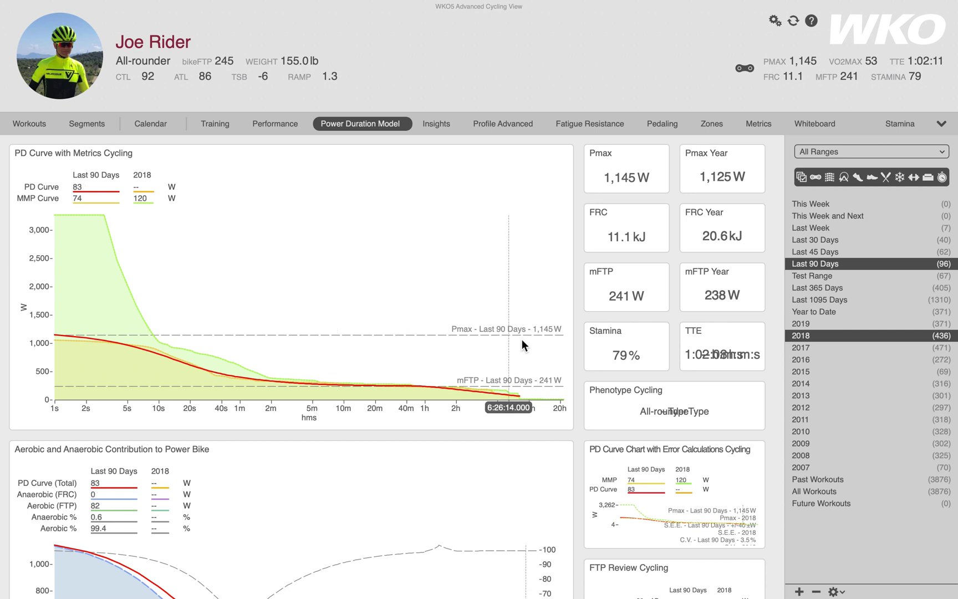
{"action": "scroll", "coordinate": [577, 350], "scroll_direction": "down", "scroll_amount": 1}
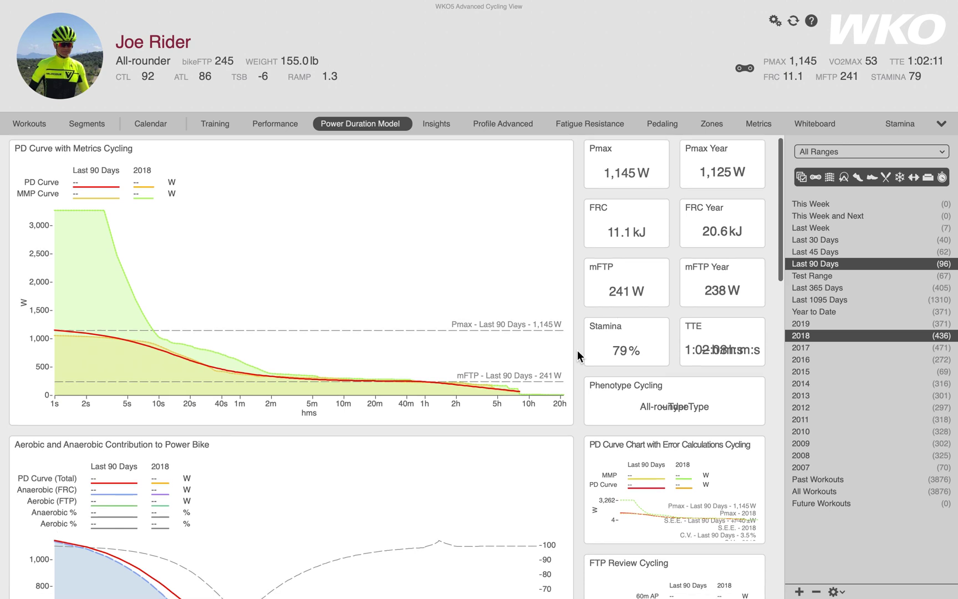
{"action": "scroll", "coordinate": [577, 349], "scroll_direction": "down", "scroll_amount": 5}
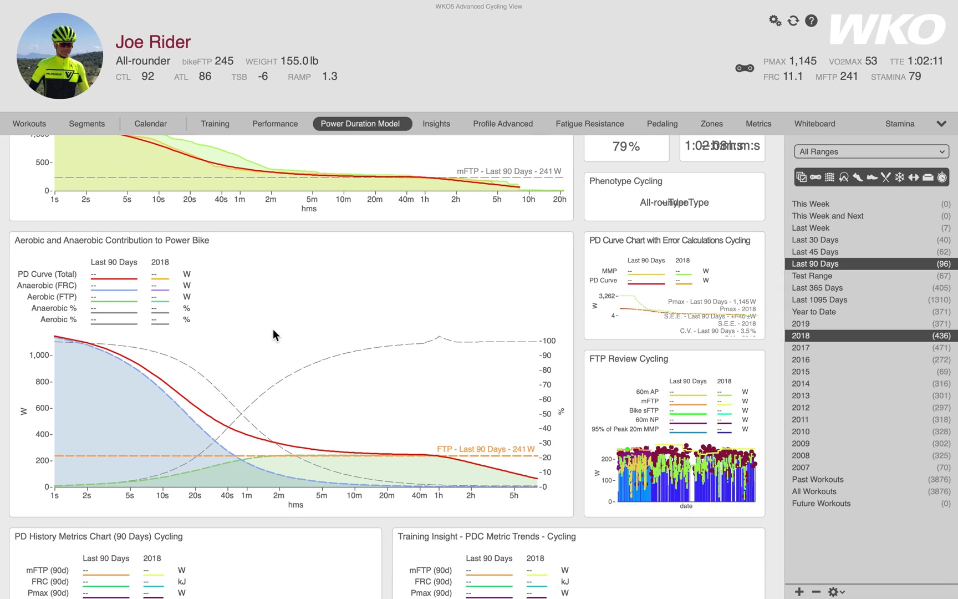
{"action": "scroll", "coordinate": [577, 253], "scroll_direction": "up", "scroll_amount": 8}
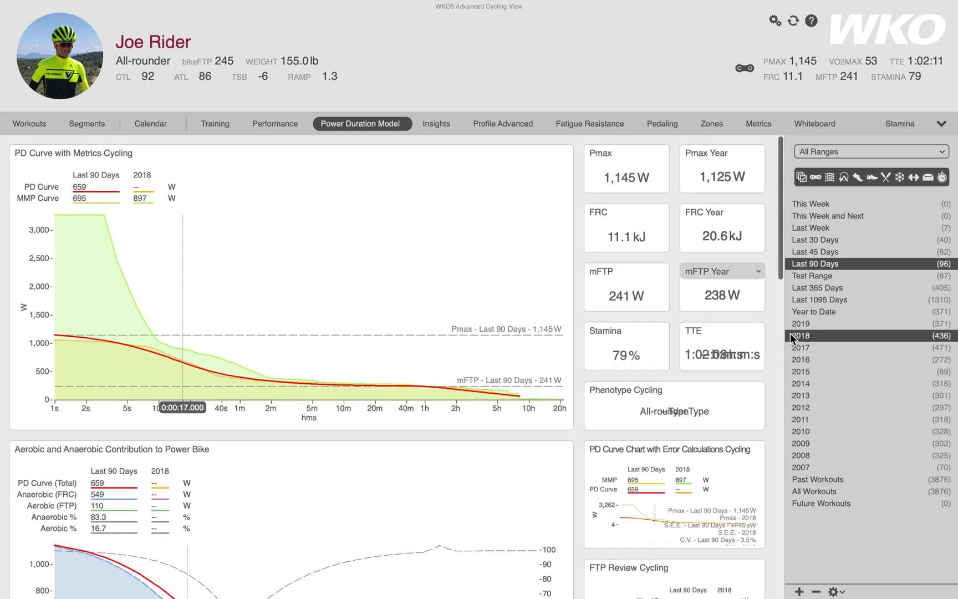
{"action": "left_click", "coordinate": [806, 266]}
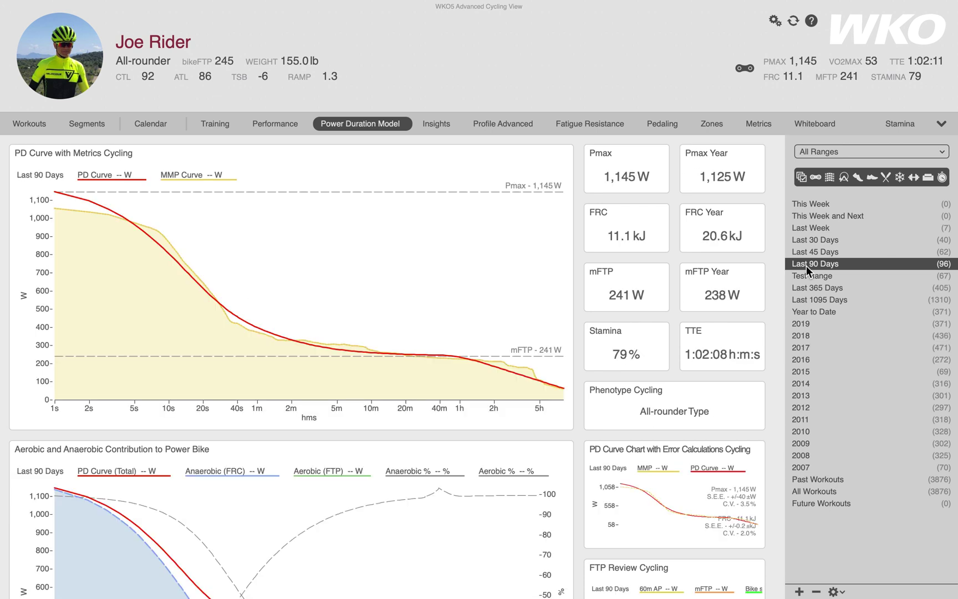
Compare 2017 with Last 90 Days, showing mFTP 287 W versus 241 W.
{"action": "left_click", "coordinate": [806, 347], "text": "super"}
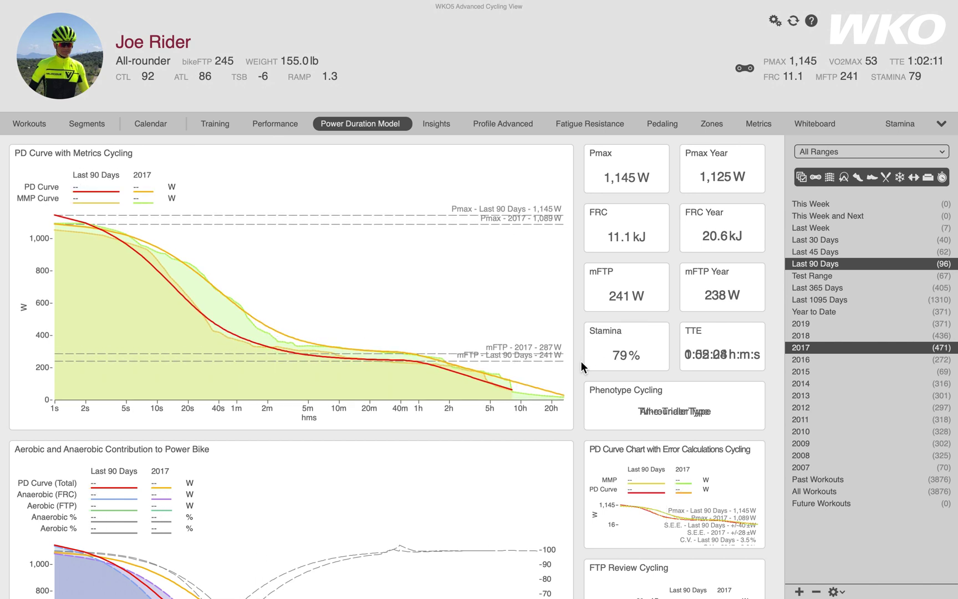
{"action": "scroll", "coordinate": [581, 361], "scroll_direction": "down", "scroll_amount": 1}
{"action": "scroll", "coordinate": [581, 361], "scroll_direction": "down", "scroll_amount": 5}
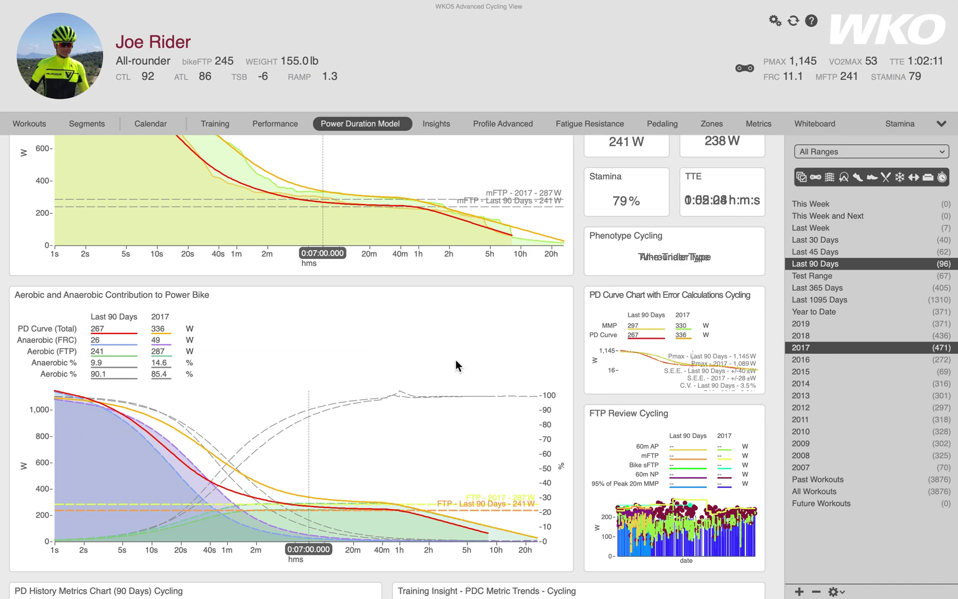
Add 2016 to the comparison, showing its 376 W PD Curve and 390 W MMP.
{"action": "left_click", "coordinate": [809, 359], "text": "super"}
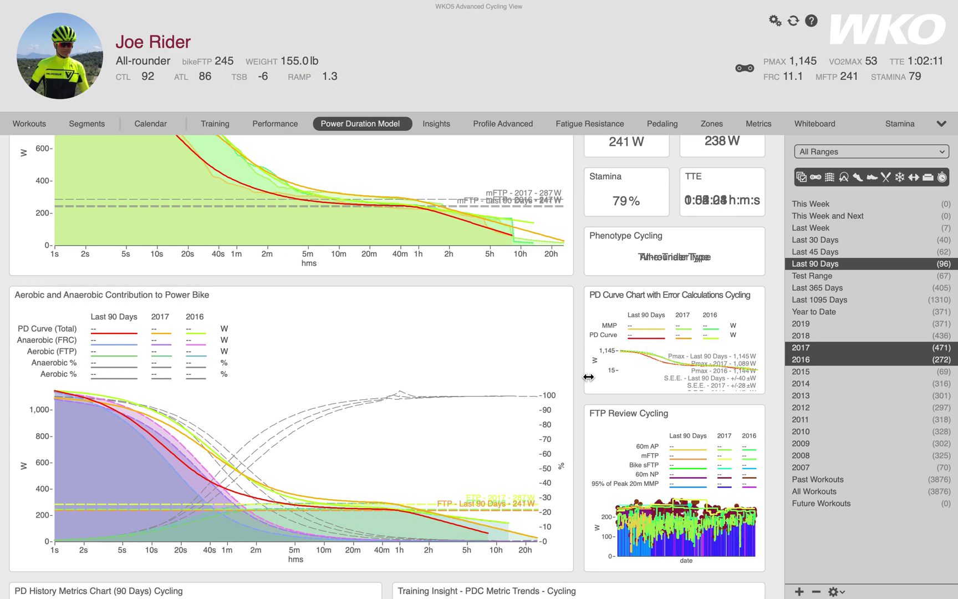
{"action": "scroll", "coordinate": [768, 293], "scroll_direction": "up", "scroll_amount": 5}
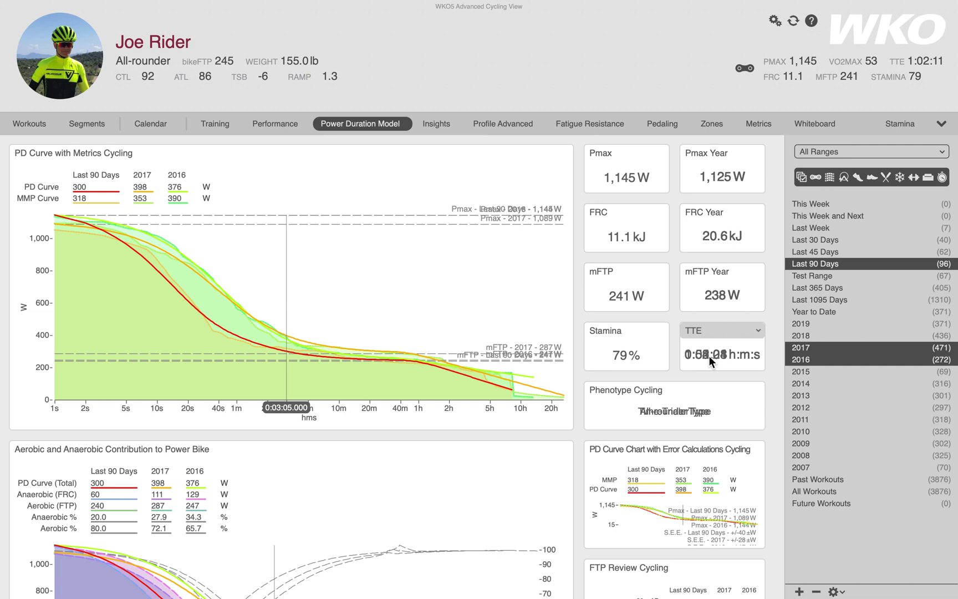
Configure the TTE chart with Data Series and Ranges set to Zoom and Separate.
{"action": "left_click", "coordinate": [757, 332]}
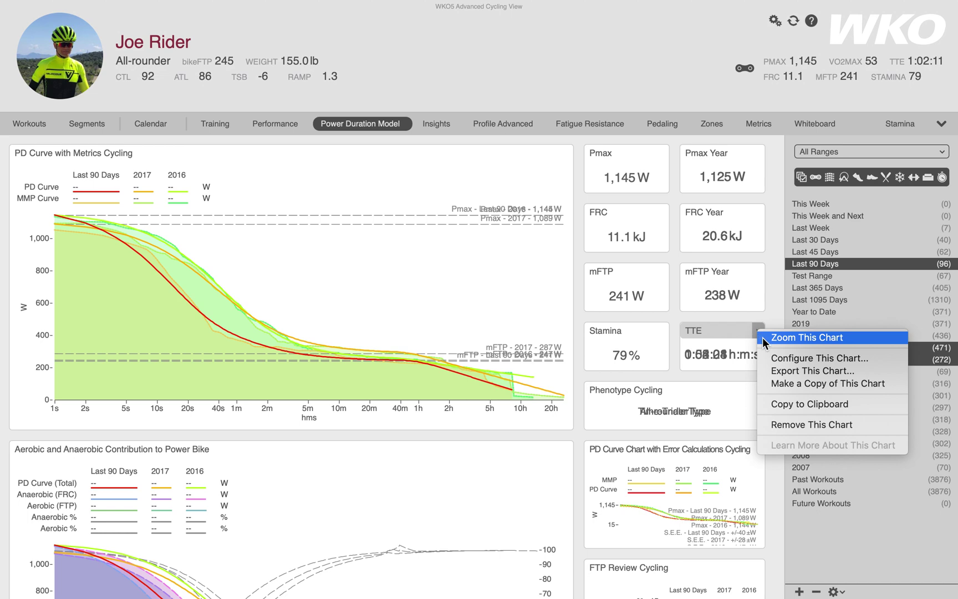
{"action": "left_click", "coordinate": [770, 354]}
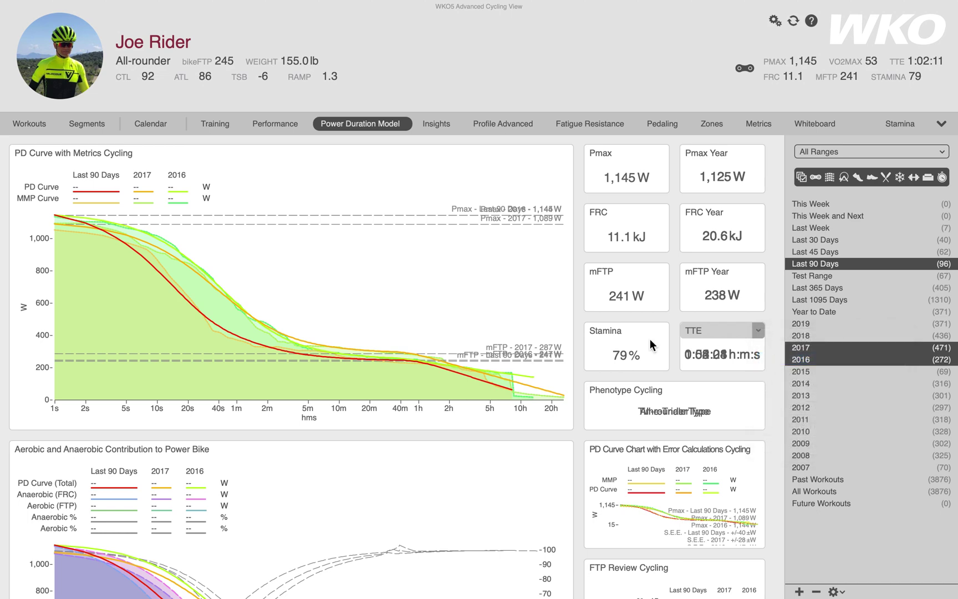
{"action": "left_click", "coordinate": [331, 297]}
{"action": "left_click", "coordinate": [335, 314]}
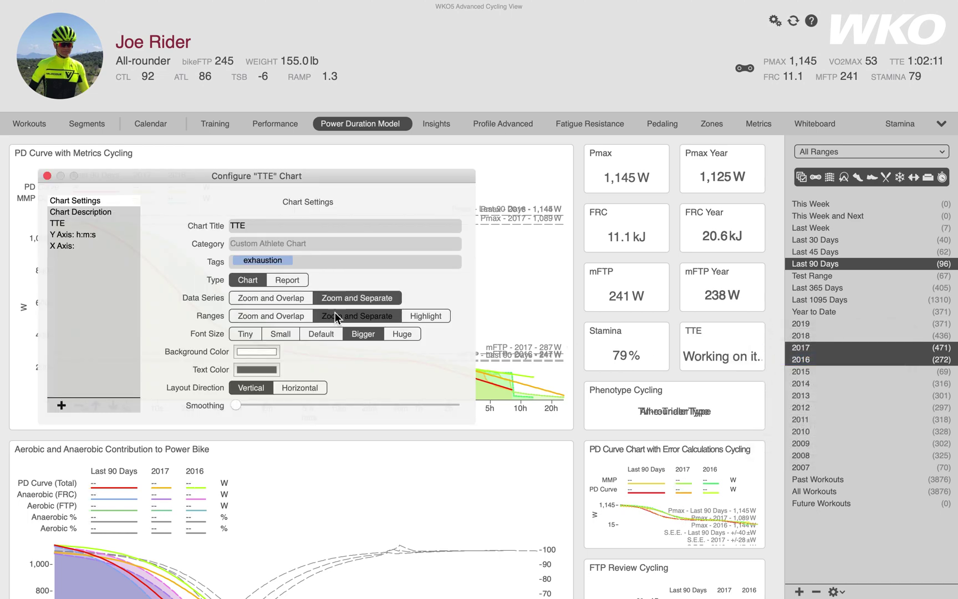
{"action": "left_click", "coordinate": [46, 176]}
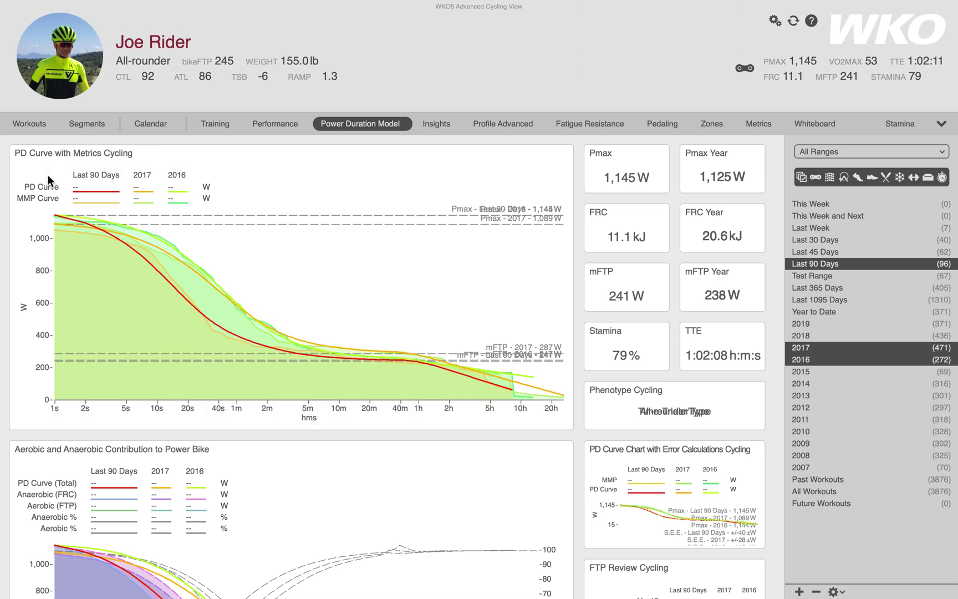
Expand the TTE chart to see 1:02:08, 0:55:24 and 0:54:01, then return to Power Duration Model.
{"action": "double_click", "coordinate": [721, 333]}
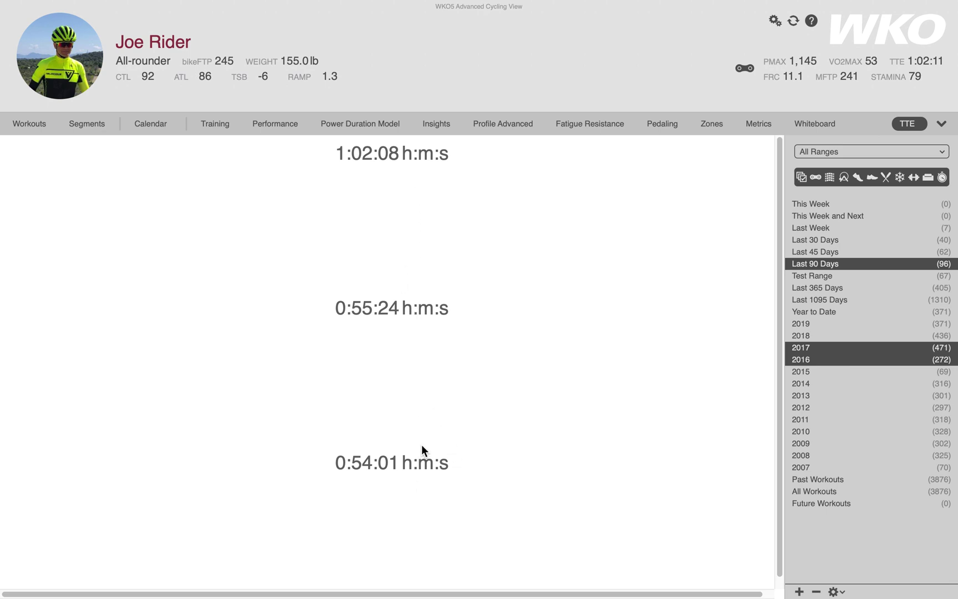
{"action": "left_click", "coordinate": [372, 125]}
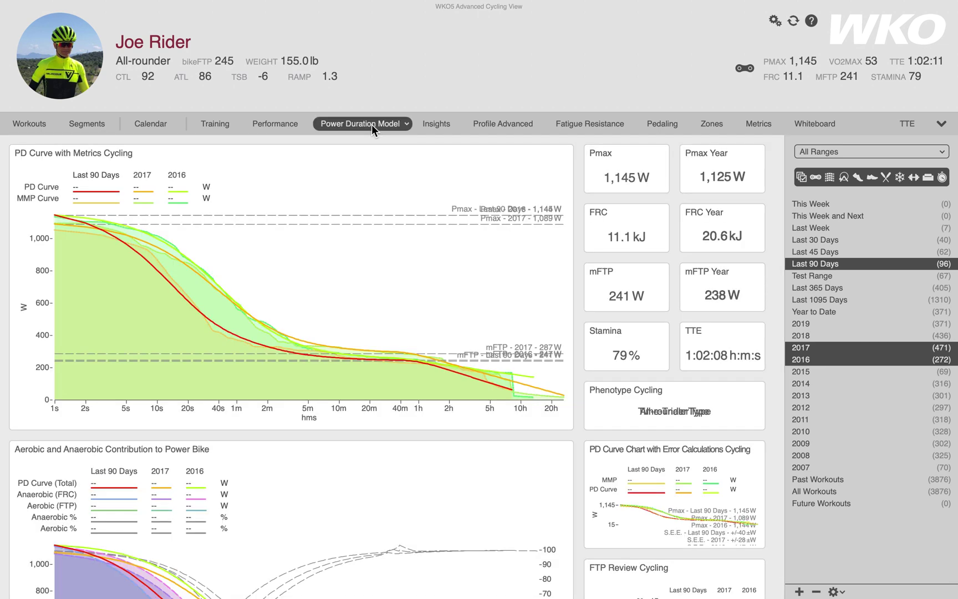
Keep only Last 90 Days selected and switch to the Workouts Ride view.
{"action": "left_click", "coordinate": [812, 265]}
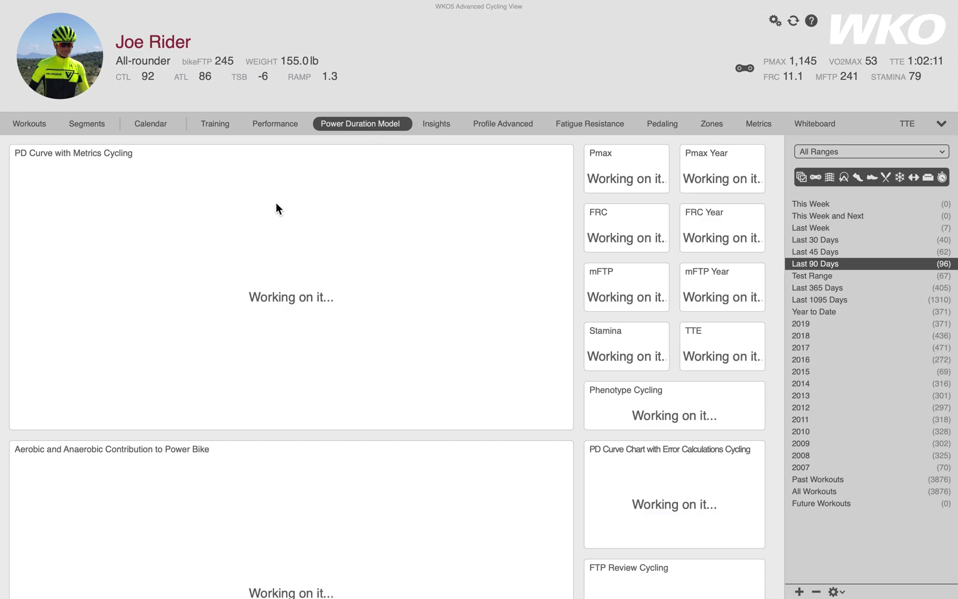
{"action": "left_click", "coordinate": [33, 125]}
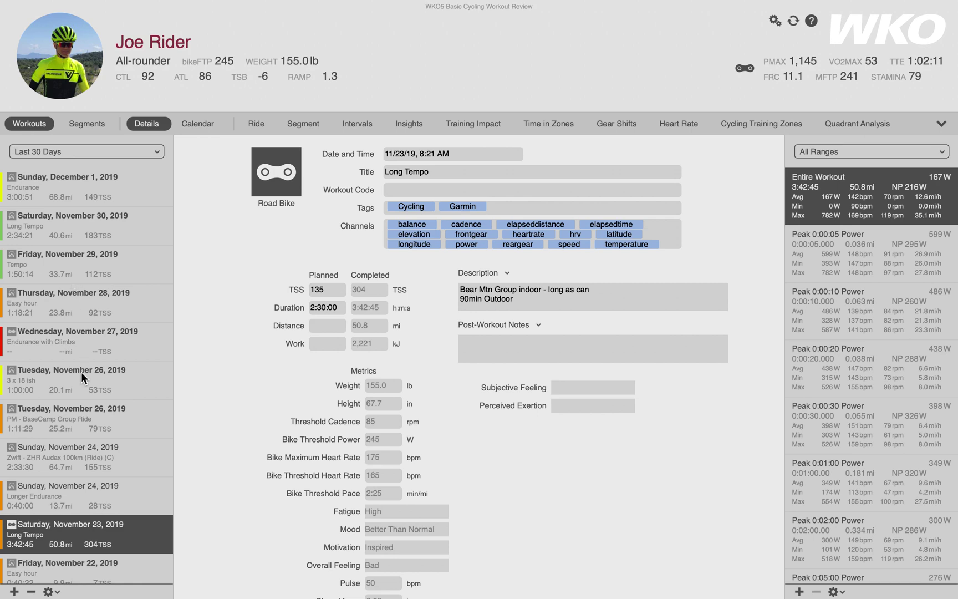
{"action": "left_click", "coordinate": [252, 126]}
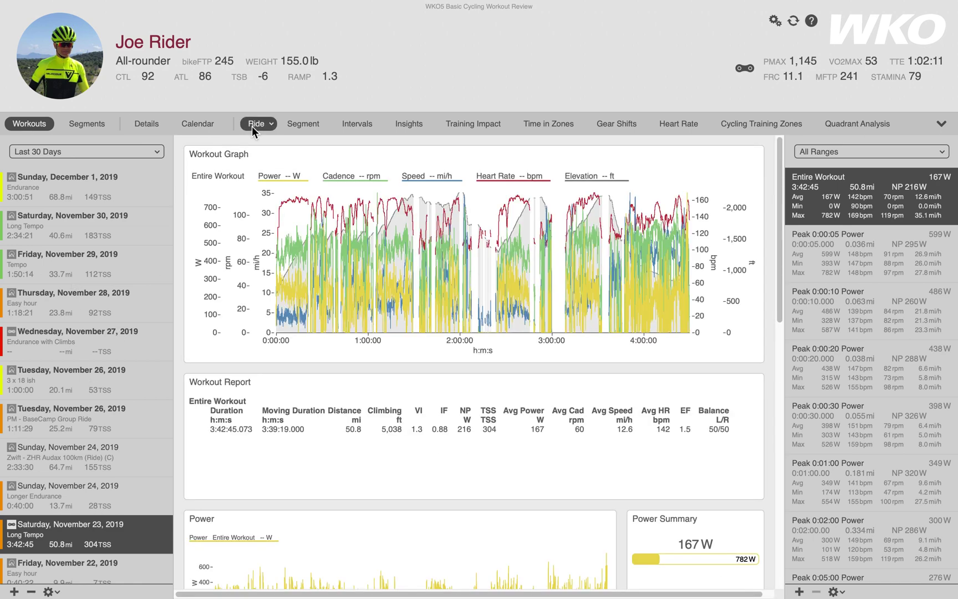
Open the November 30 Long Tempo ride and narrow it to Lap 8 (244 W, NP 243 W).
{"action": "scroll", "coordinate": [109, 450], "scroll_direction": "up", "scroll_amount": 3}
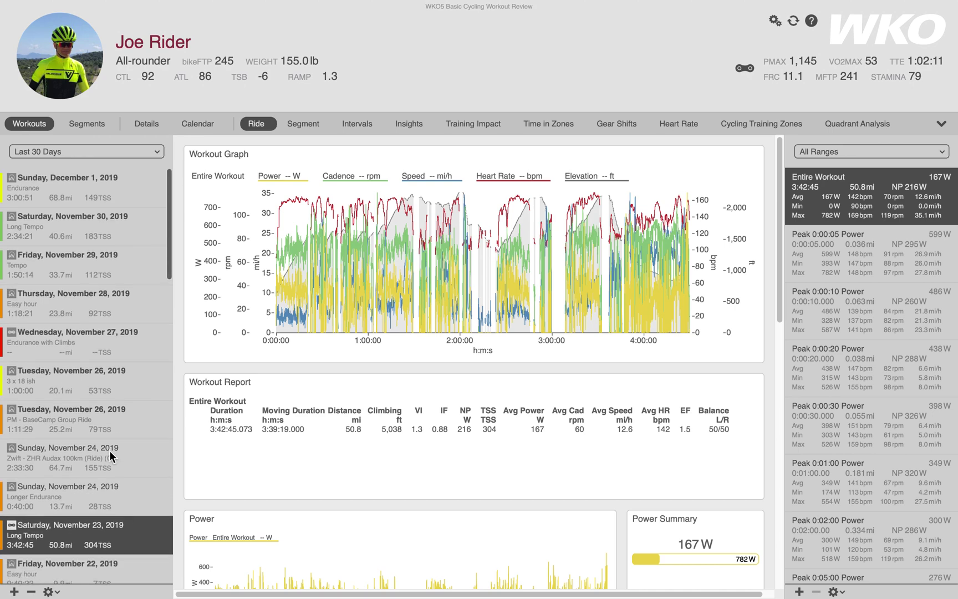
{"action": "left_click", "coordinate": [51, 229]}
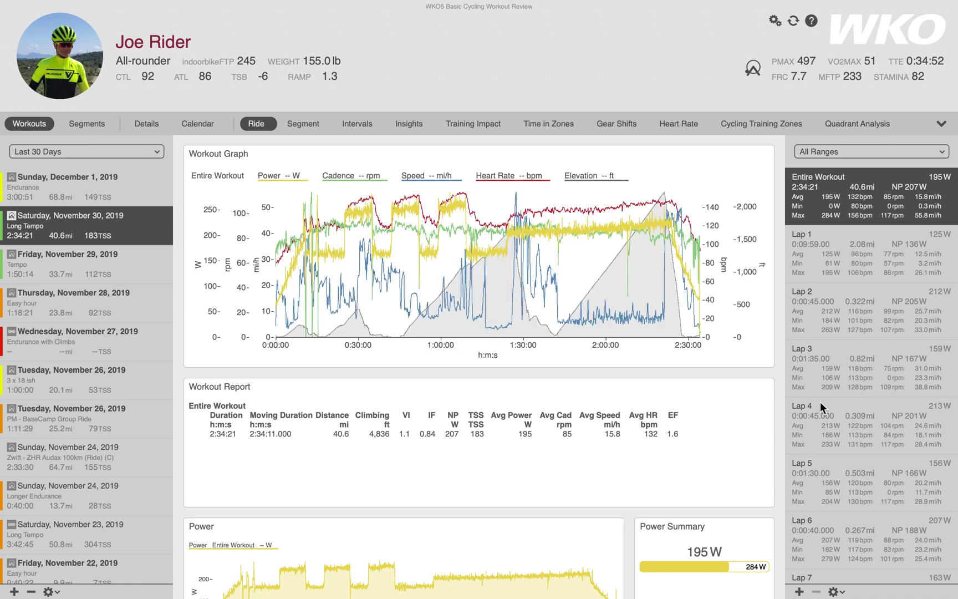
{"action": "scroll", "coordinate": [823, 415], "scroll_direction": "down", "scroll_amount": 10}
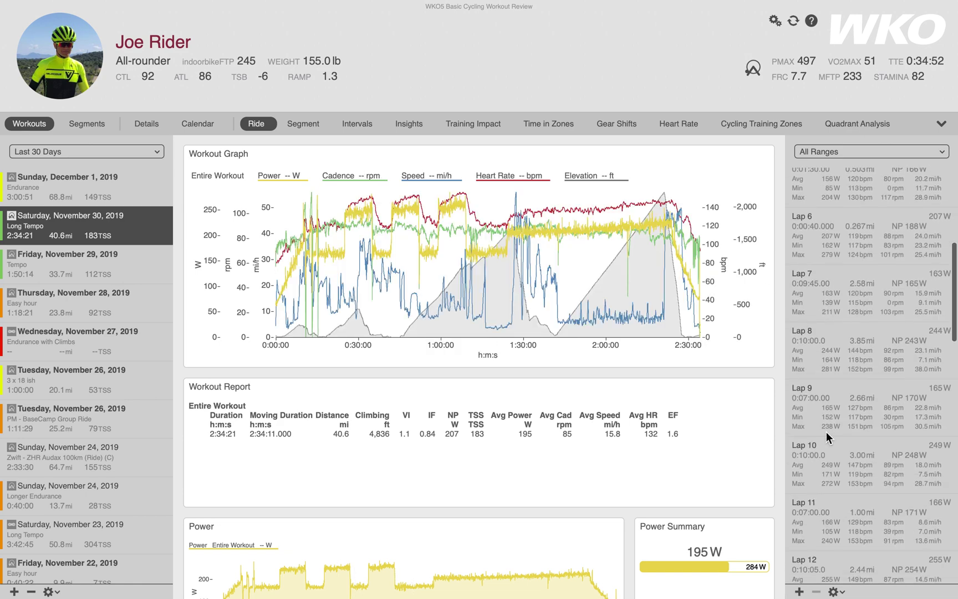
{"action": "left_click", "coordinate": [825, 355]}
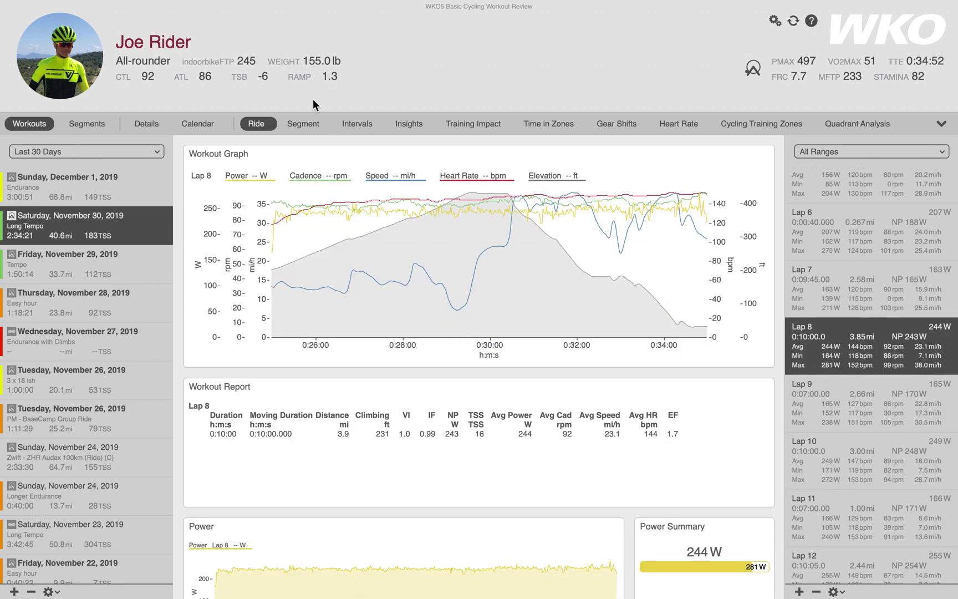
Show Lap 8's interval analysis: 3.47 W/kg and a 0.016 W/s power trend.
{"action": "left_click", "coordinate": [402, 127]}
{"action": "left_click", "coordinate": [366, 126]}
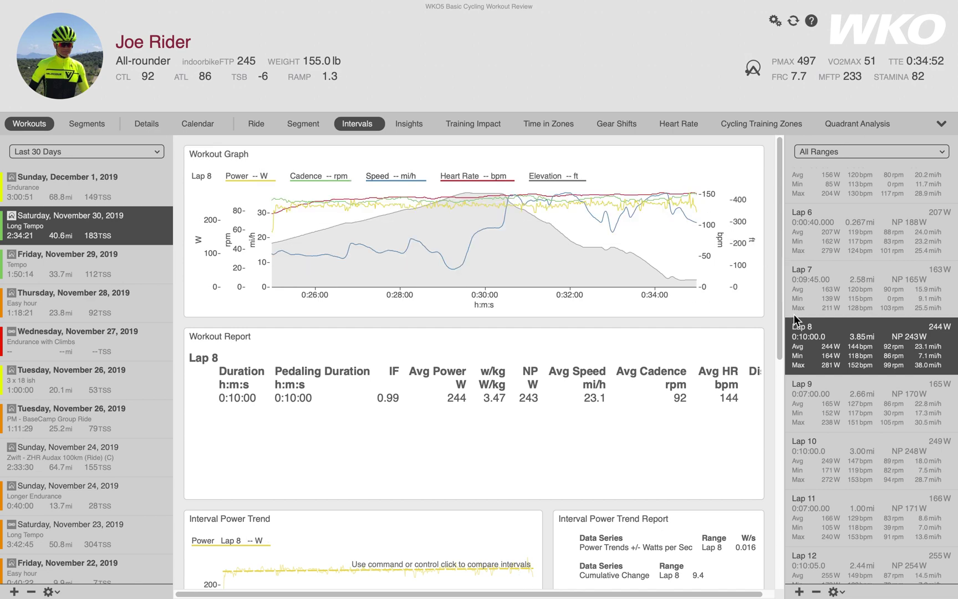
{"action": "left_click", "coordinate": [811, 453], "text": "super"}
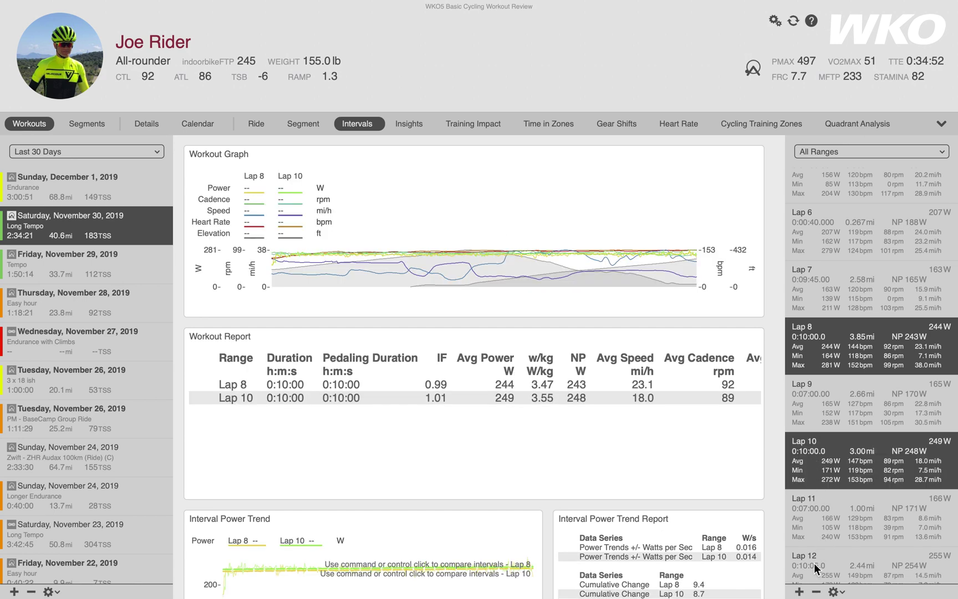
{"action": "scroll", "coordinate": [830, 516], "scroll_direction": "down", "scroll_amount": 3}
{"action": "left_click", "coordinate": [827, 510], "text": "super"}
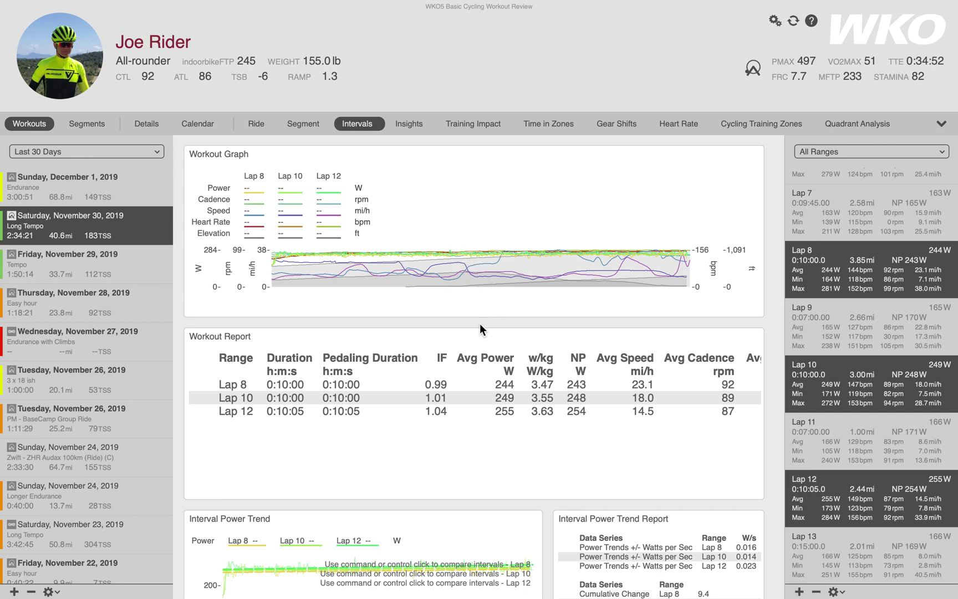
{"action": "scroll", "coordinate": [474, 343], "scroll_direction": "down", "scroll_amount": 1}
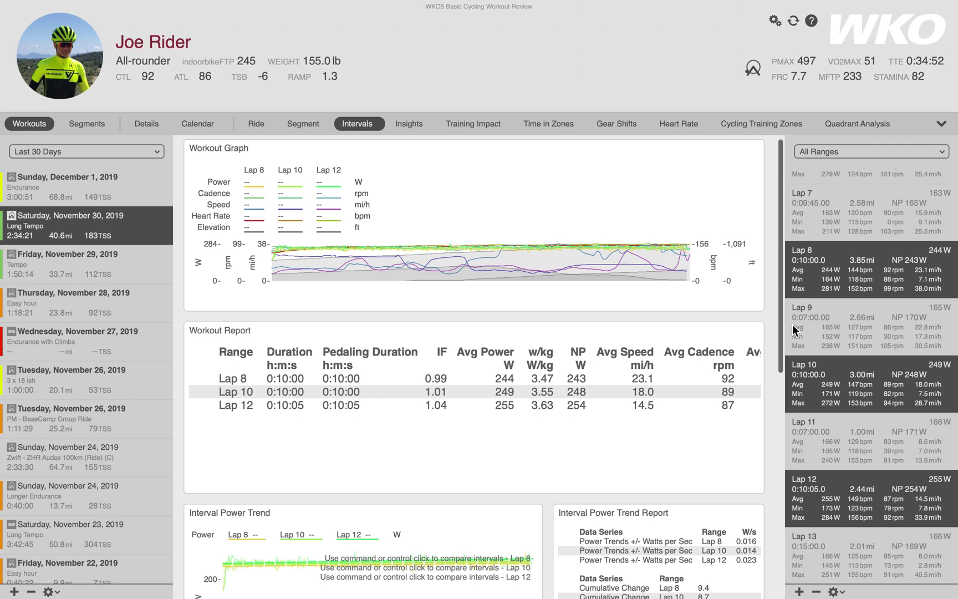
{"action": "left_click", "coordinate": [823, 331], "text": "super"}
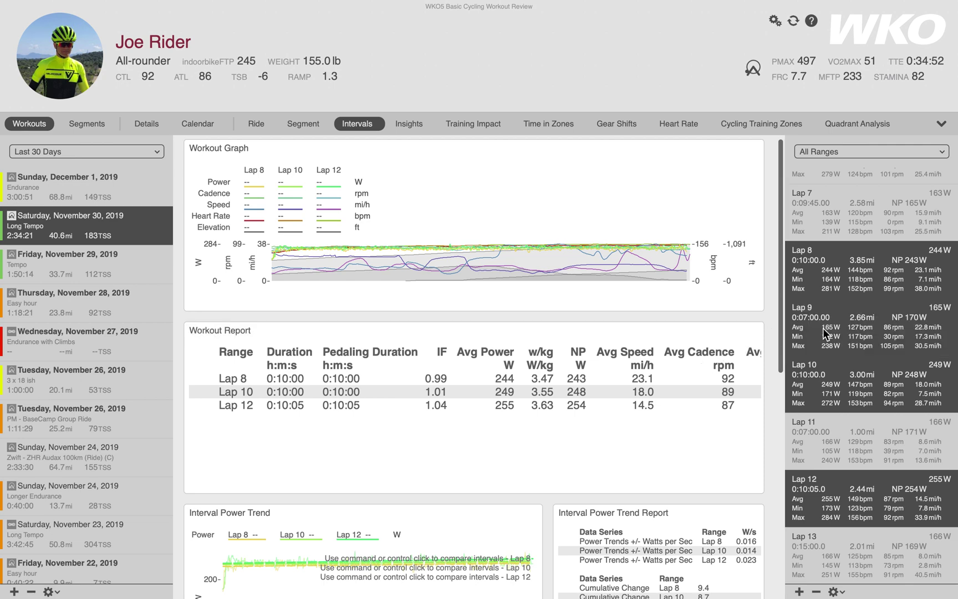
{"action": "left_click", "coordinate": [836, 433], "text": "super"}
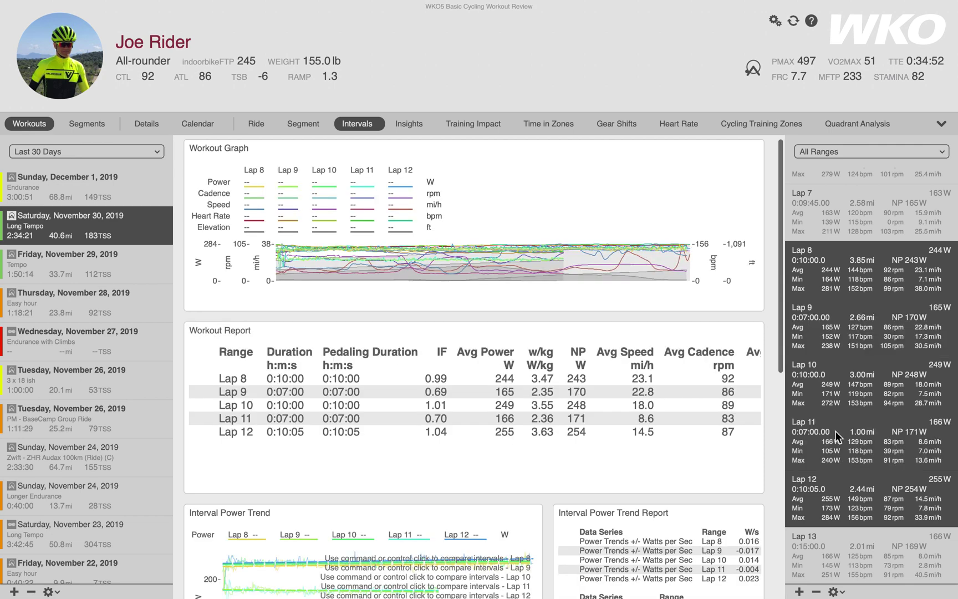
{"action": "left_click", "coordinate": [822, 280]}
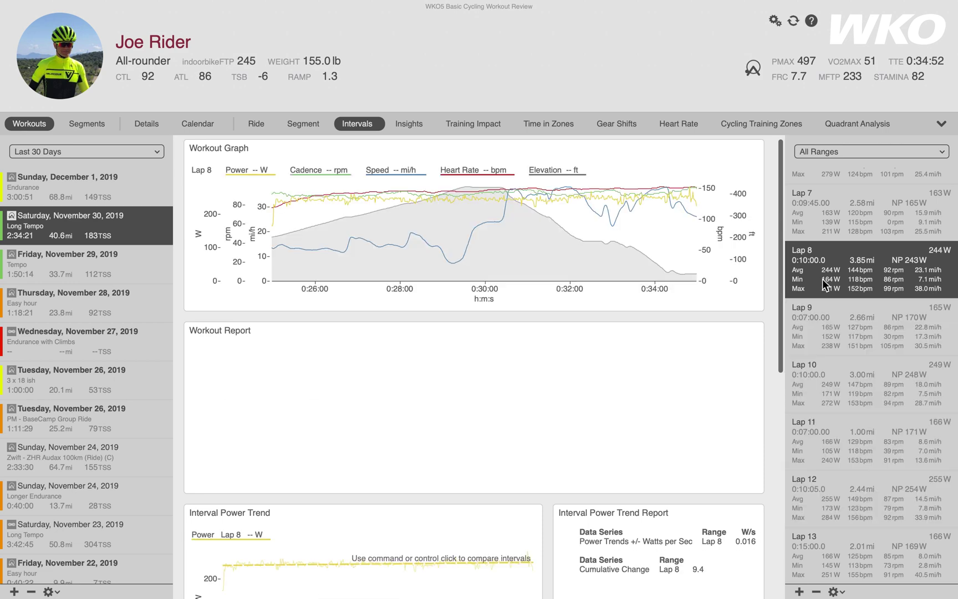